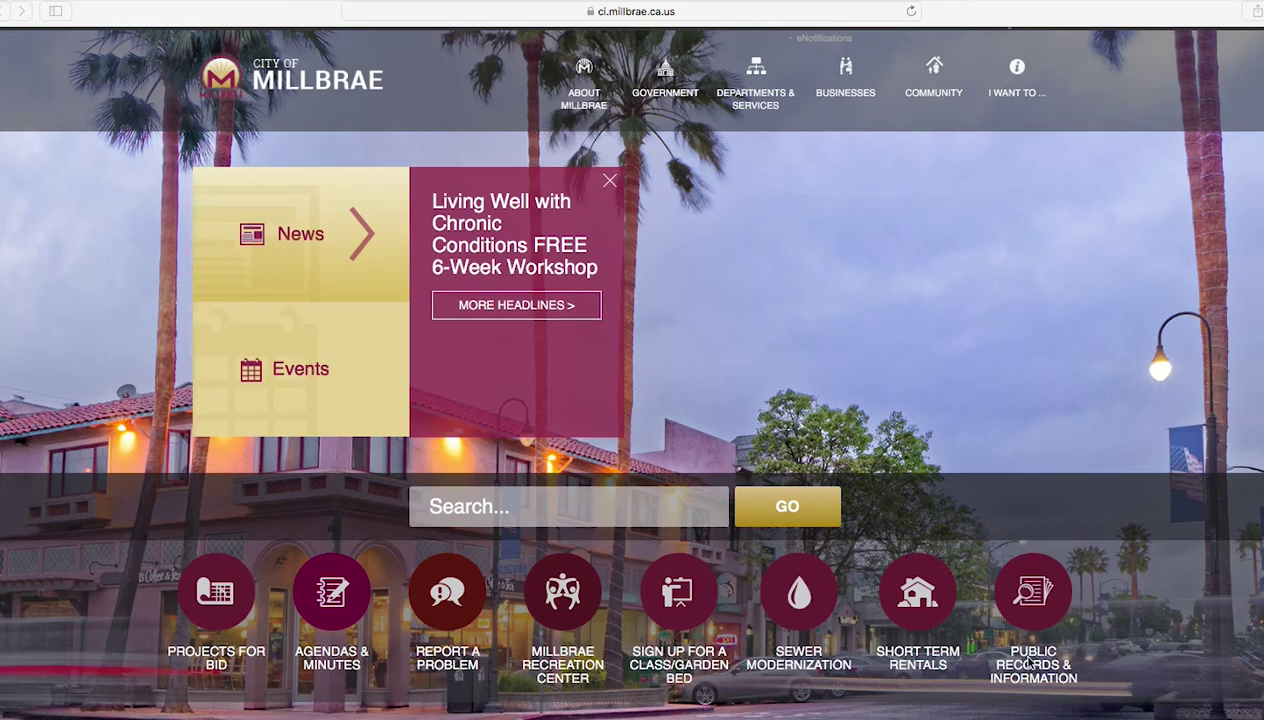
Go to Public Records & Information and open the City of Millbrae Public Records portal
{"action": "left_click", "coordinate": [1016, 618]}
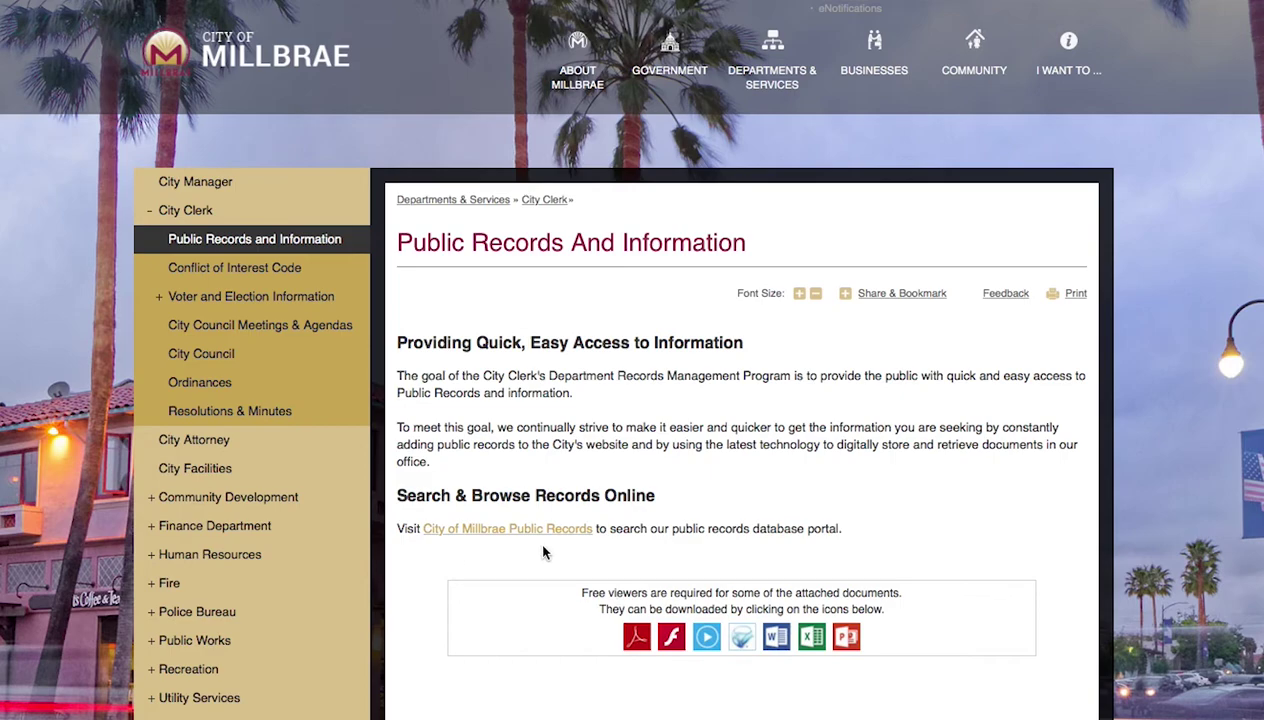
{"action": "left_click", "coordinate": [470, 527]}
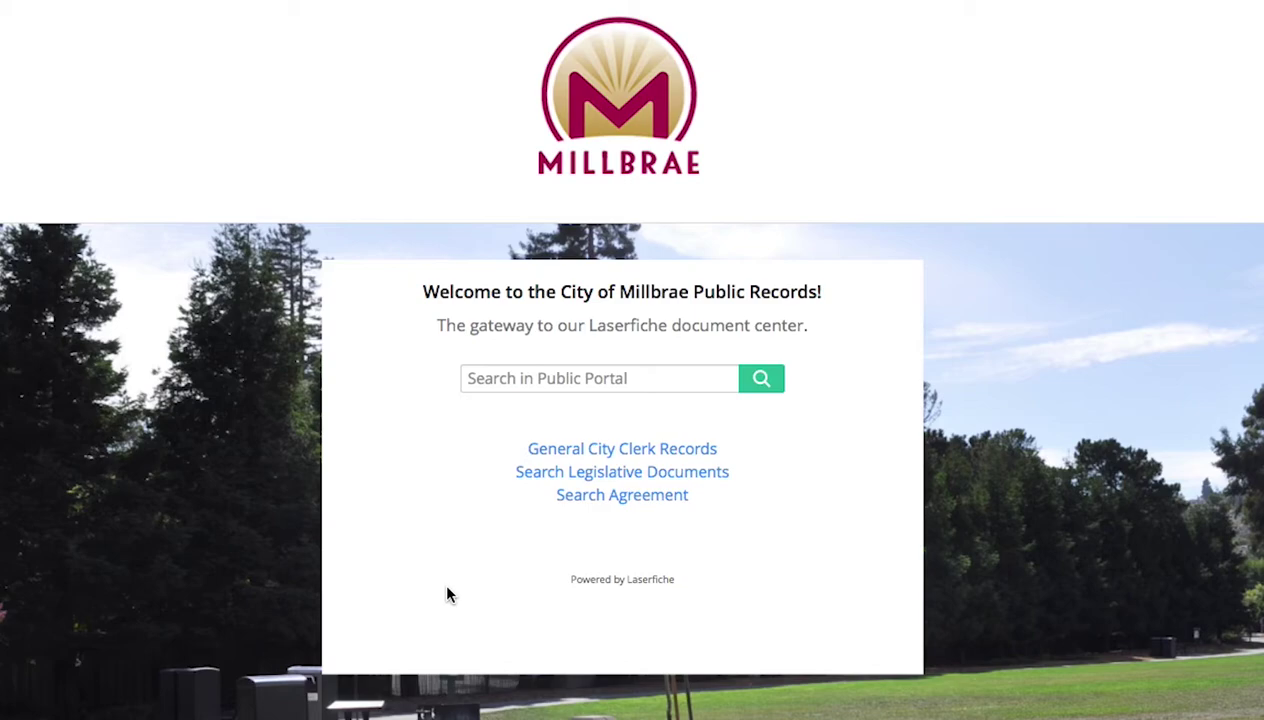
Enter 'multi-unit smoking ordinance' in the Search in Public Portal box
{"action": "key", "text": "Tab"}
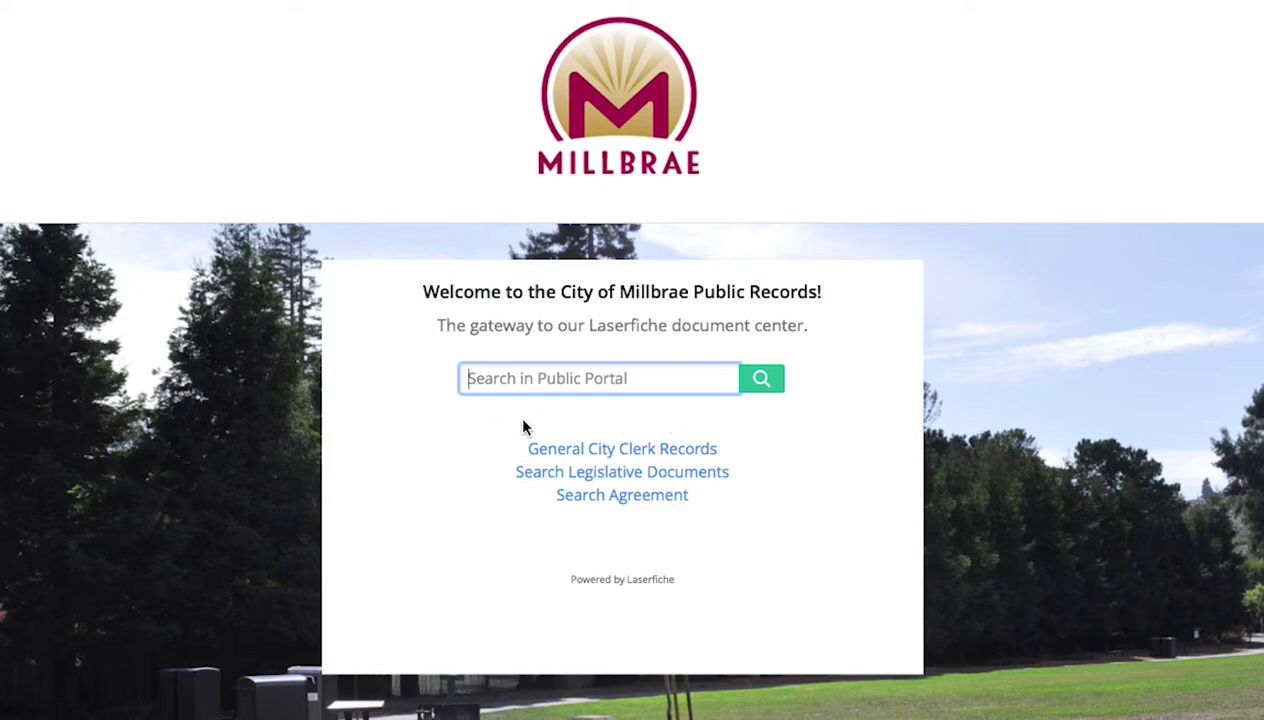
{"action": "type", "text": "m"}
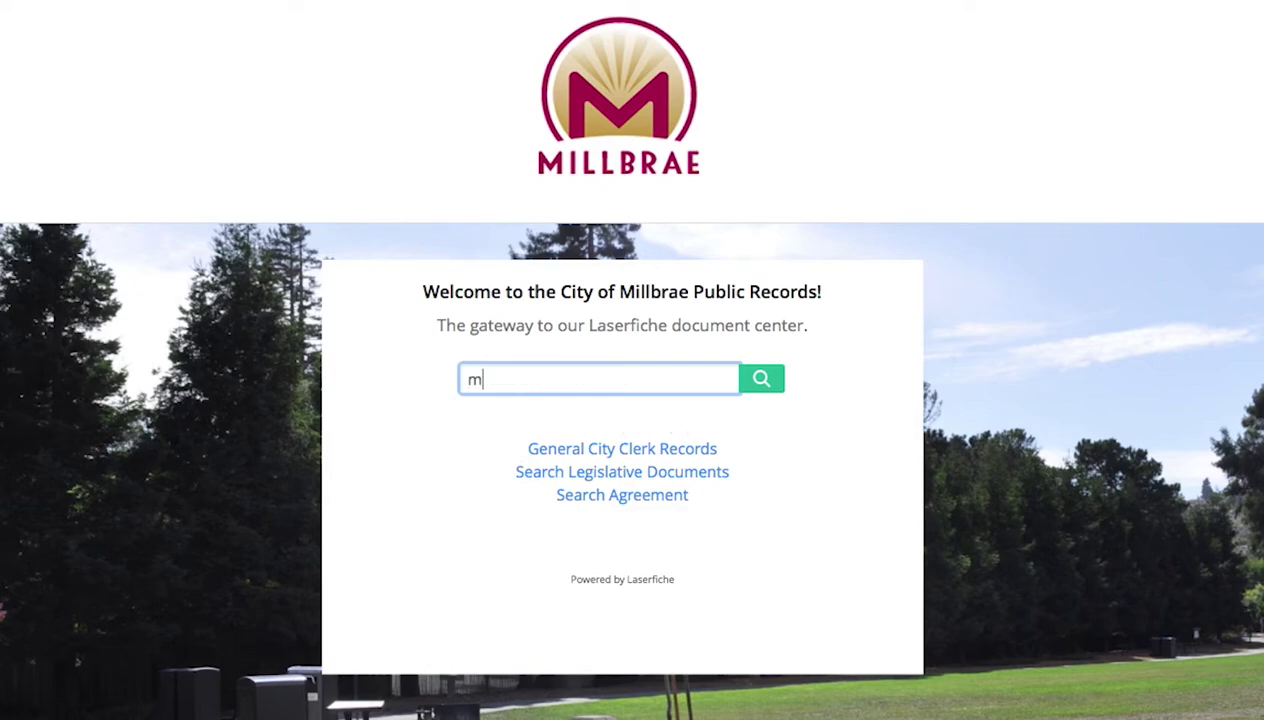
{"action": "type", "text": "ulti-unit smoking "}
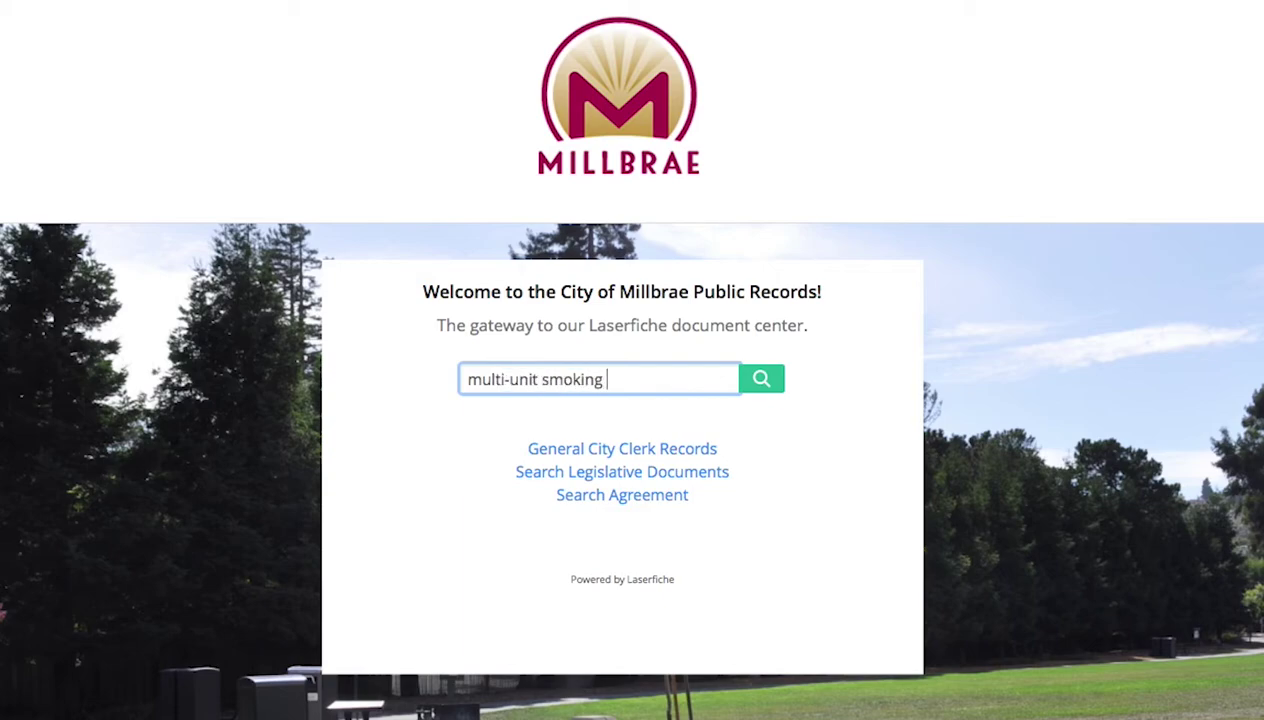
{"action": "type", "text": "ordinanc"}
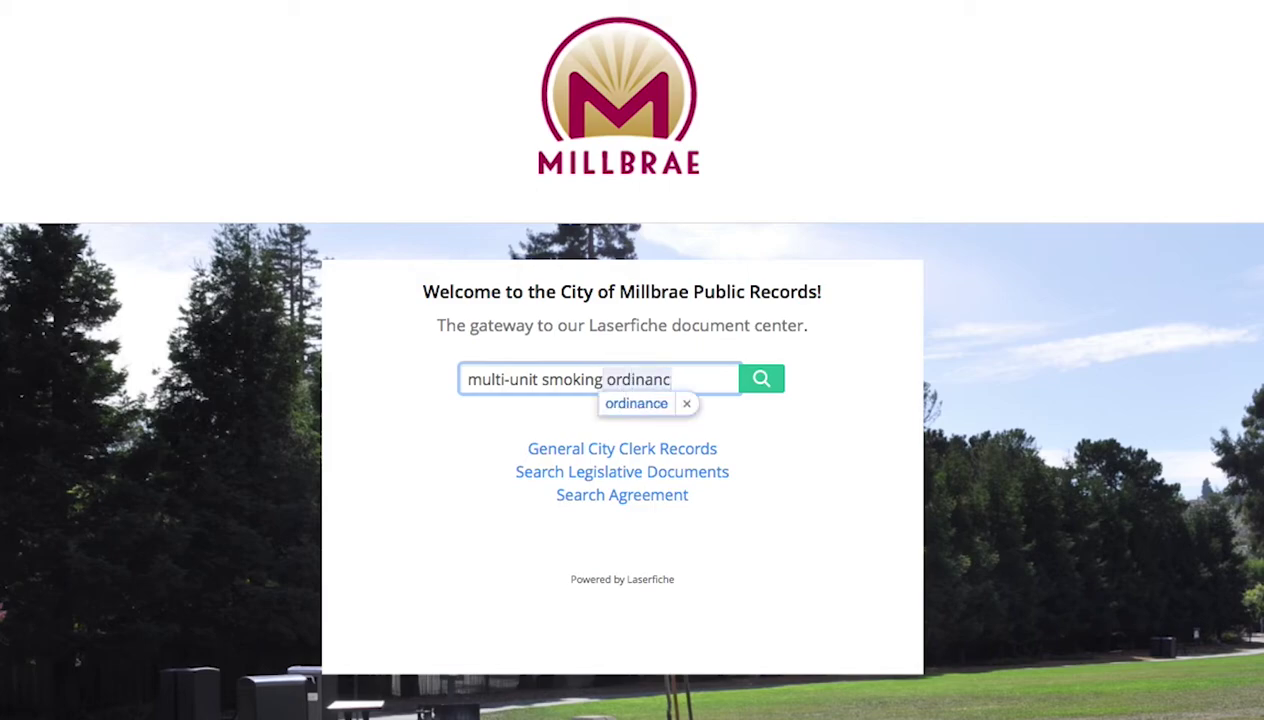
{"action": "type", "text": "e"}
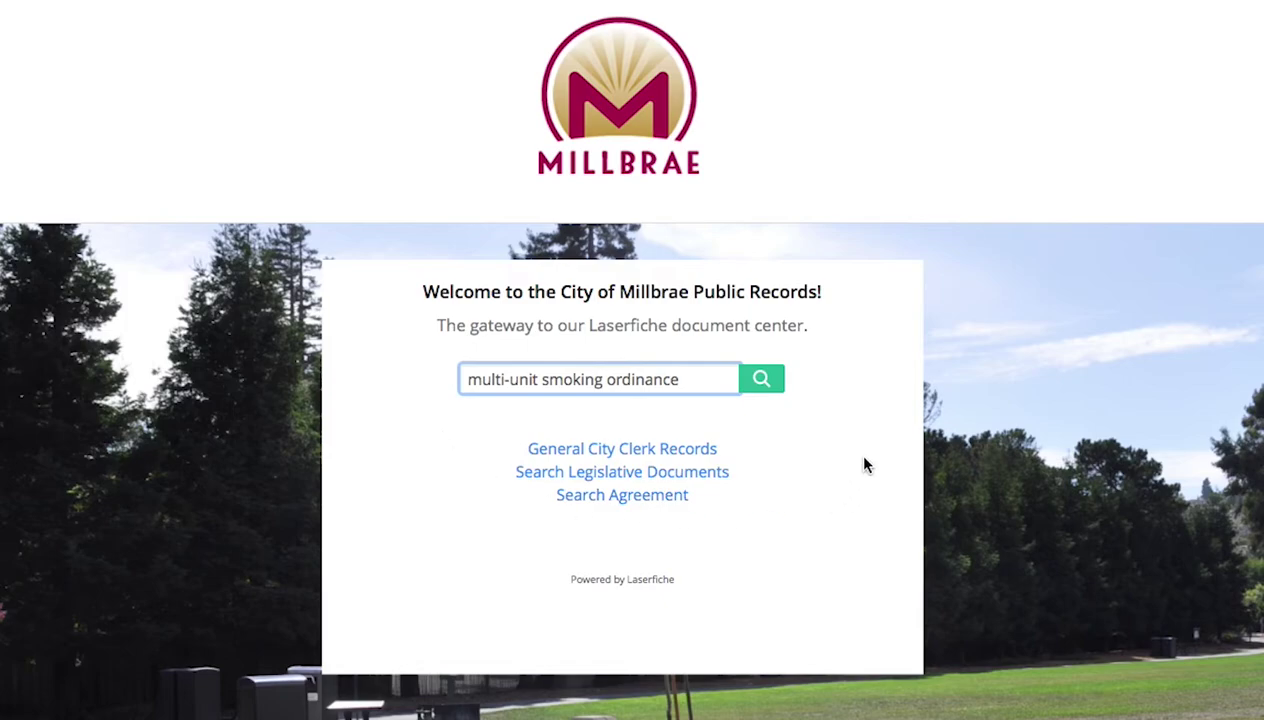
Run the 'multi-unit smoking ordinance' search and review the 17 matching records
{"action": "left_click", "coordinate": [764, 382]}
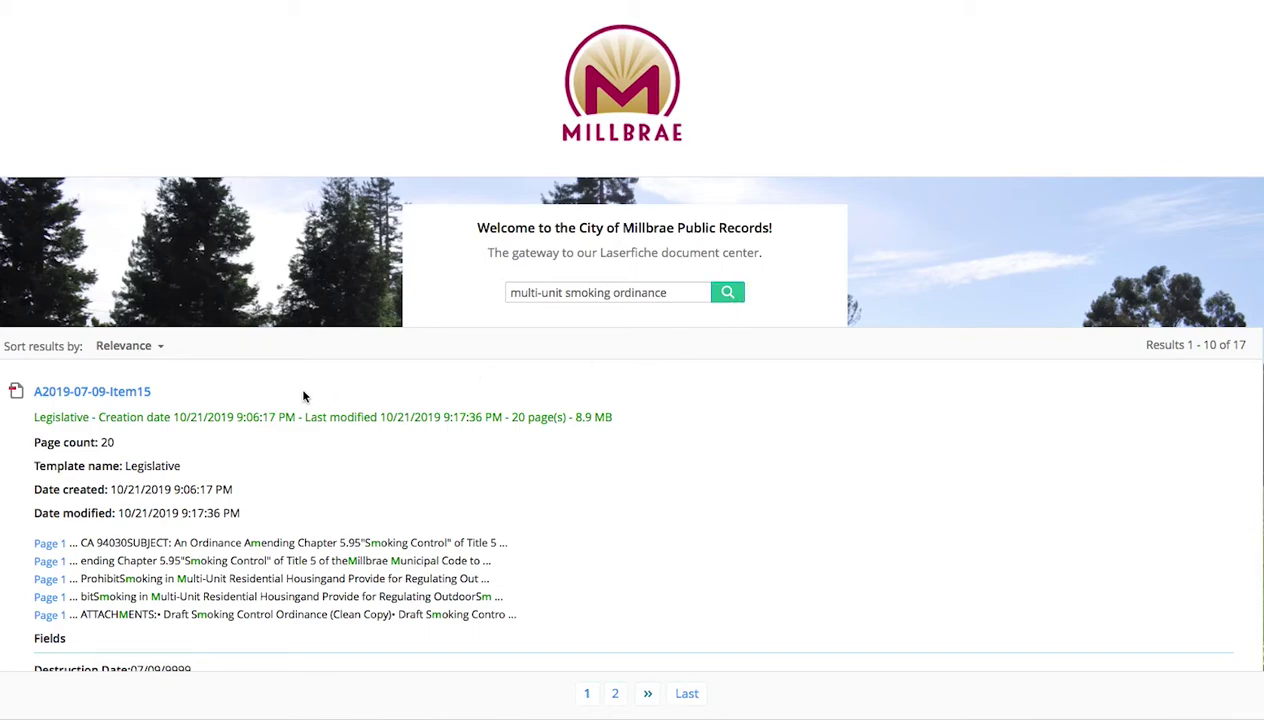
{"action": "scroll", "coordinate": [300, 515], "scroll_direction": "down", "scroll_amount": 1}
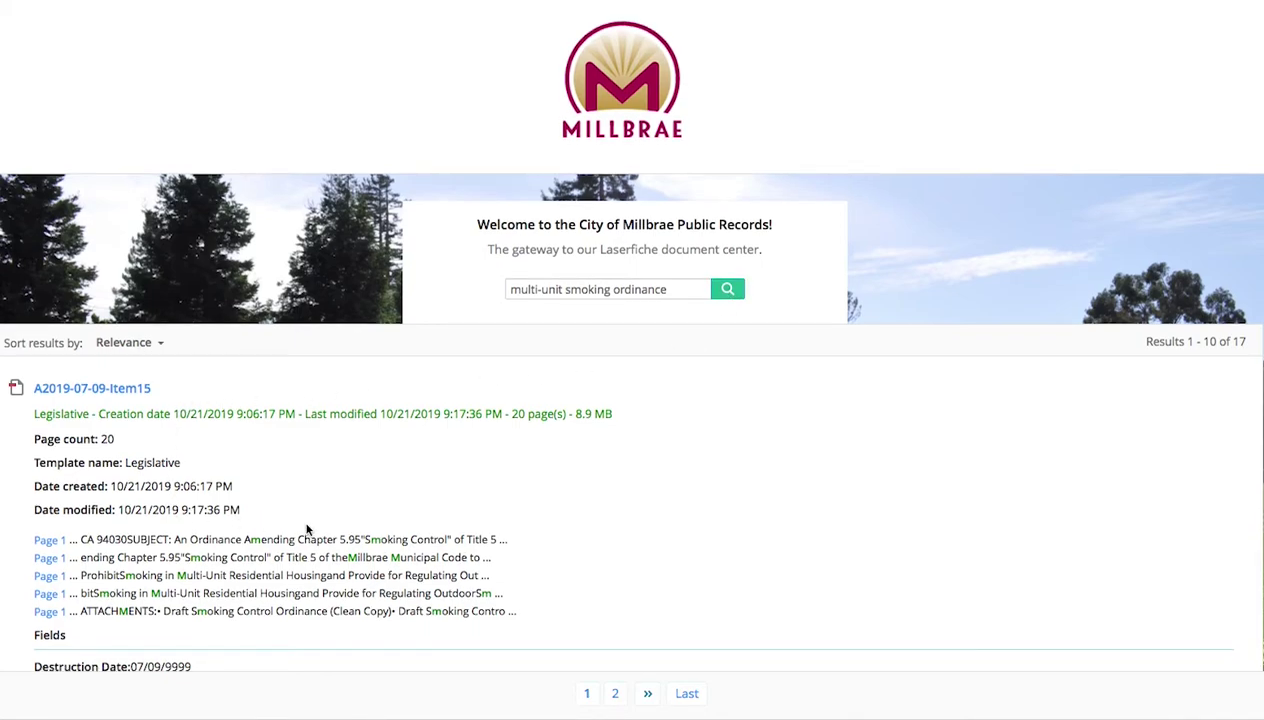
{"action": "scroll", "coordinate": [306, 525], "scroll_direction": "down", "scroll_amount": 5}
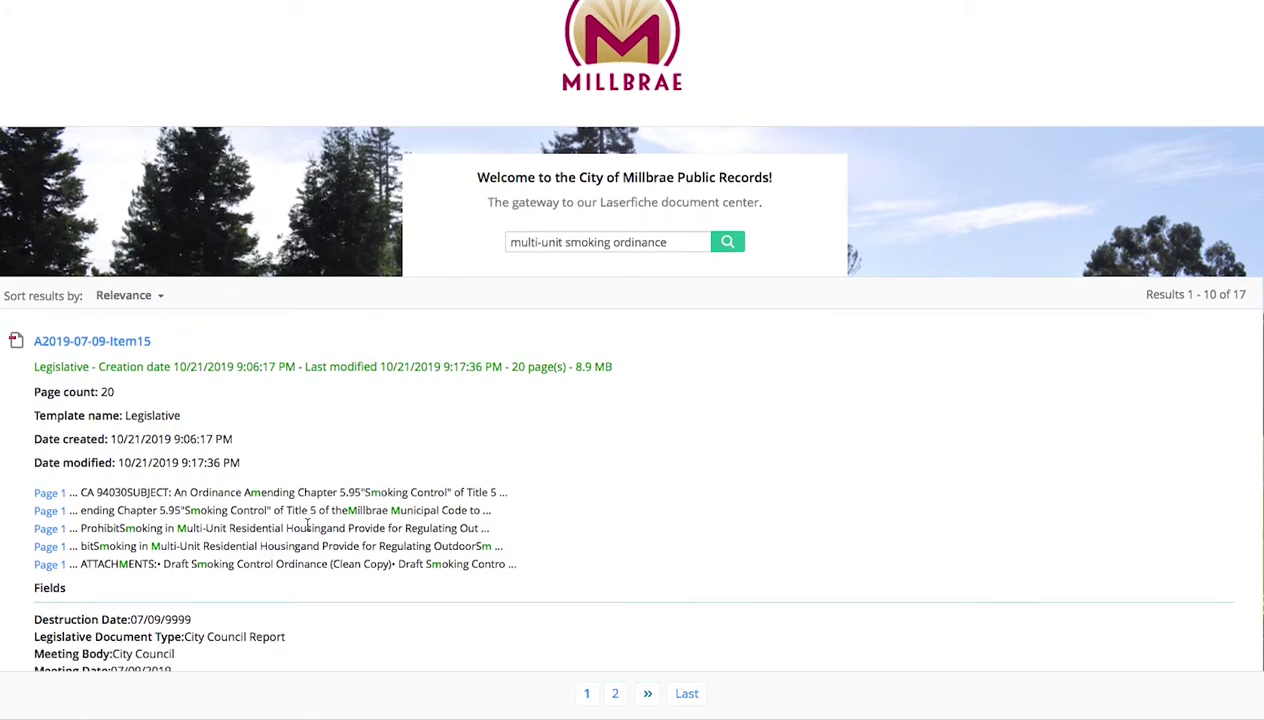
{"action": "scroll", "coordinate": [306, 525], "scroll_direction": "down", "scroll_amount": 10}
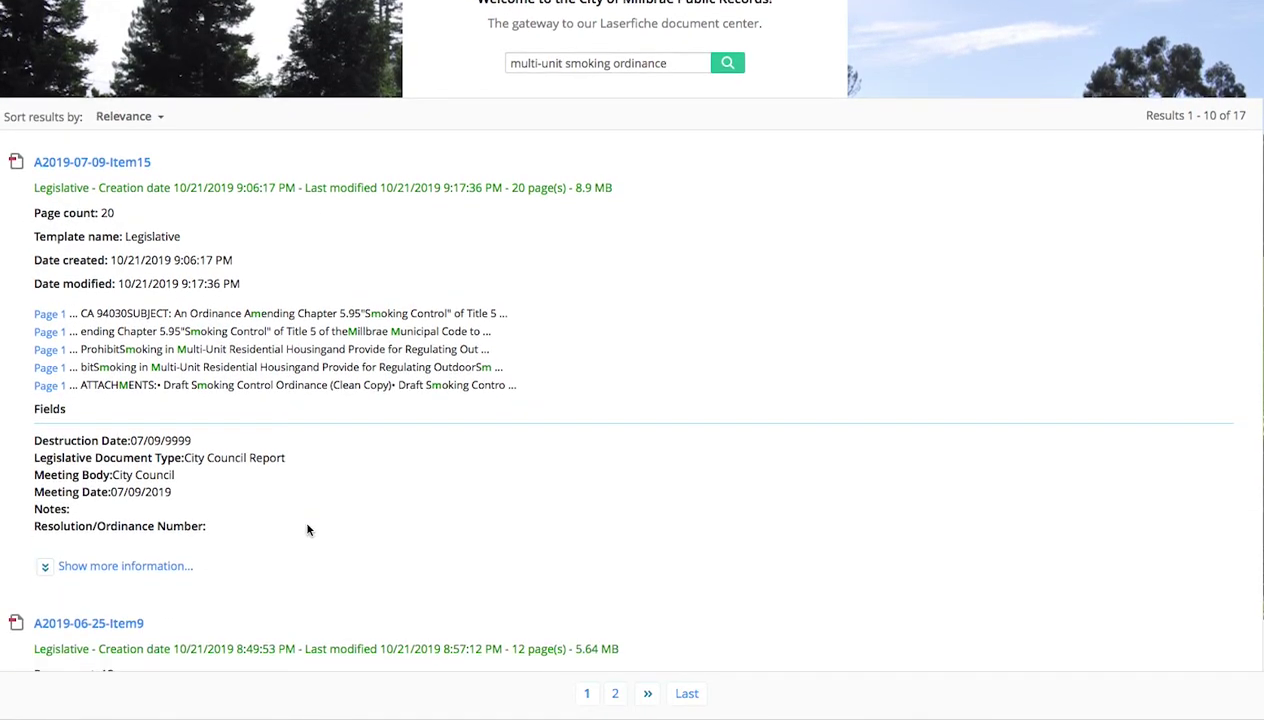
{"action": "scroll", "coordinate": [307, 529], "scroll_direction": "down", "scroll_amount": 2}
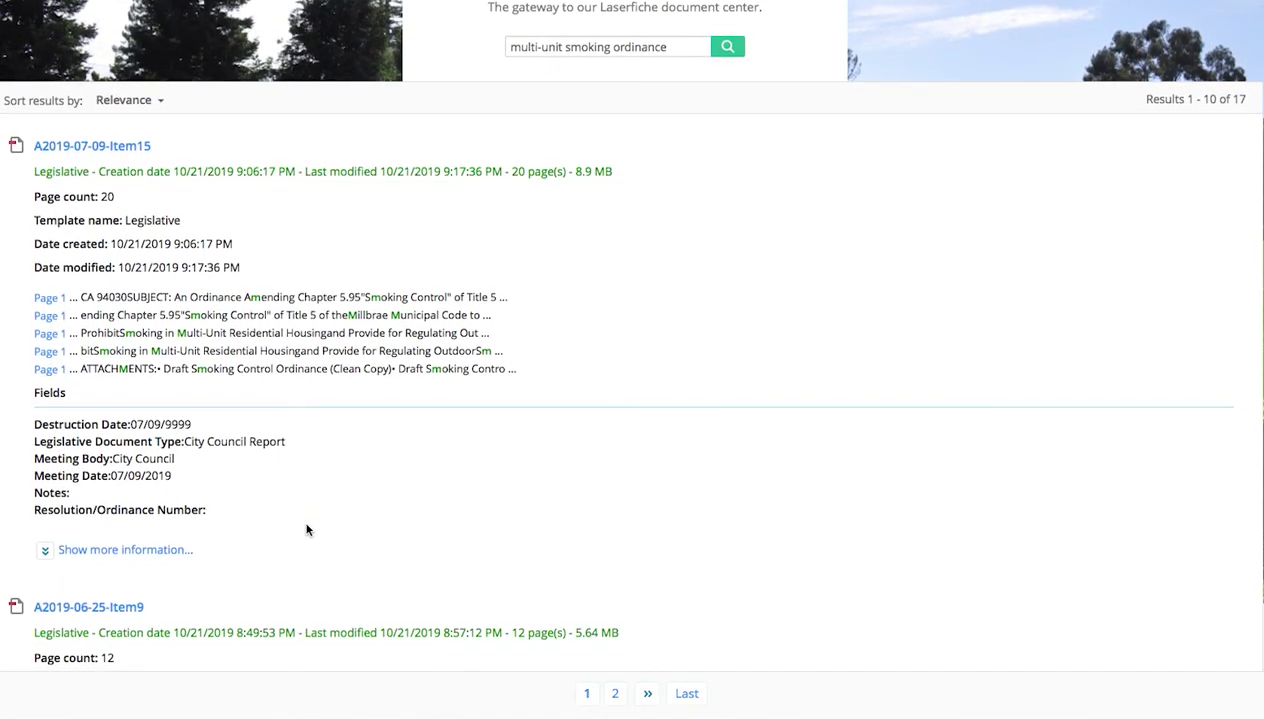
{"action": "scroll", "coordinate": [306, 530], "scroll_direction": "down", "scroll_amount": 2}
{"action": "scroll", "coordinate": [306, 530], "scroll_direction": "down", "scroll_amount": 1}
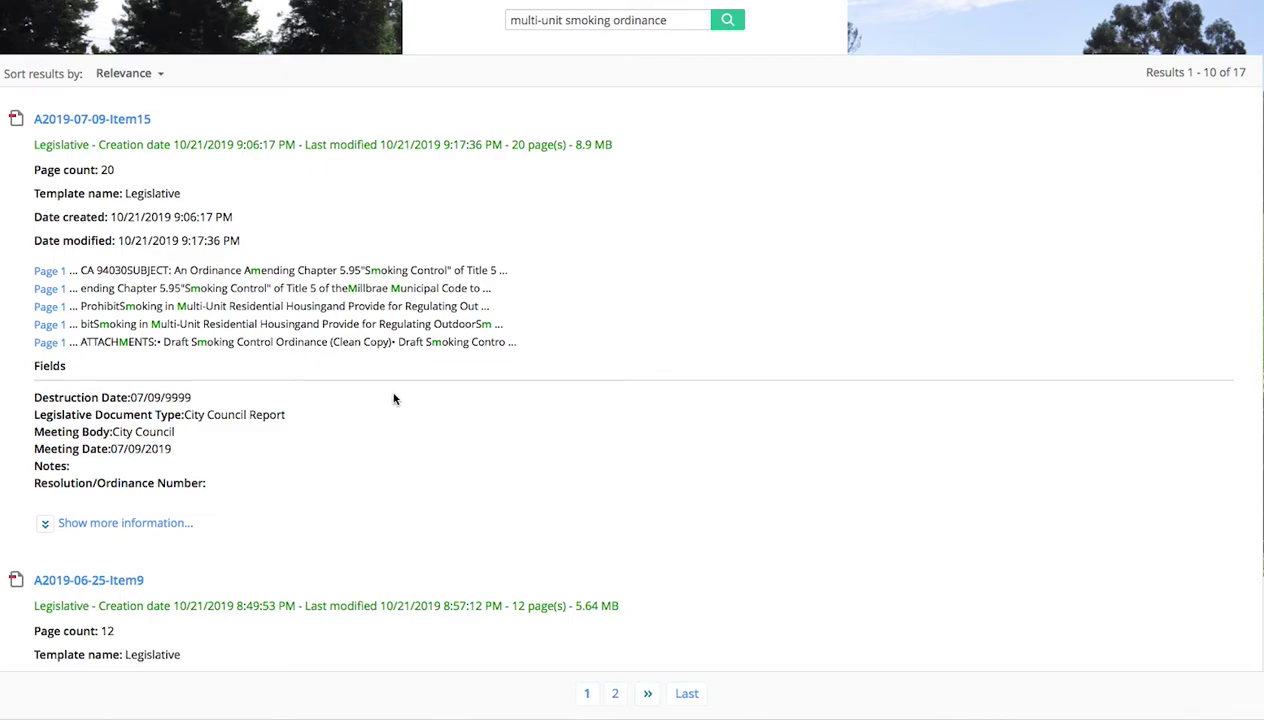
Open the A2019-07-09-Item15 report and view its pages 3 and 4
{"action": "left_click", "coordinate": [124, 120]}
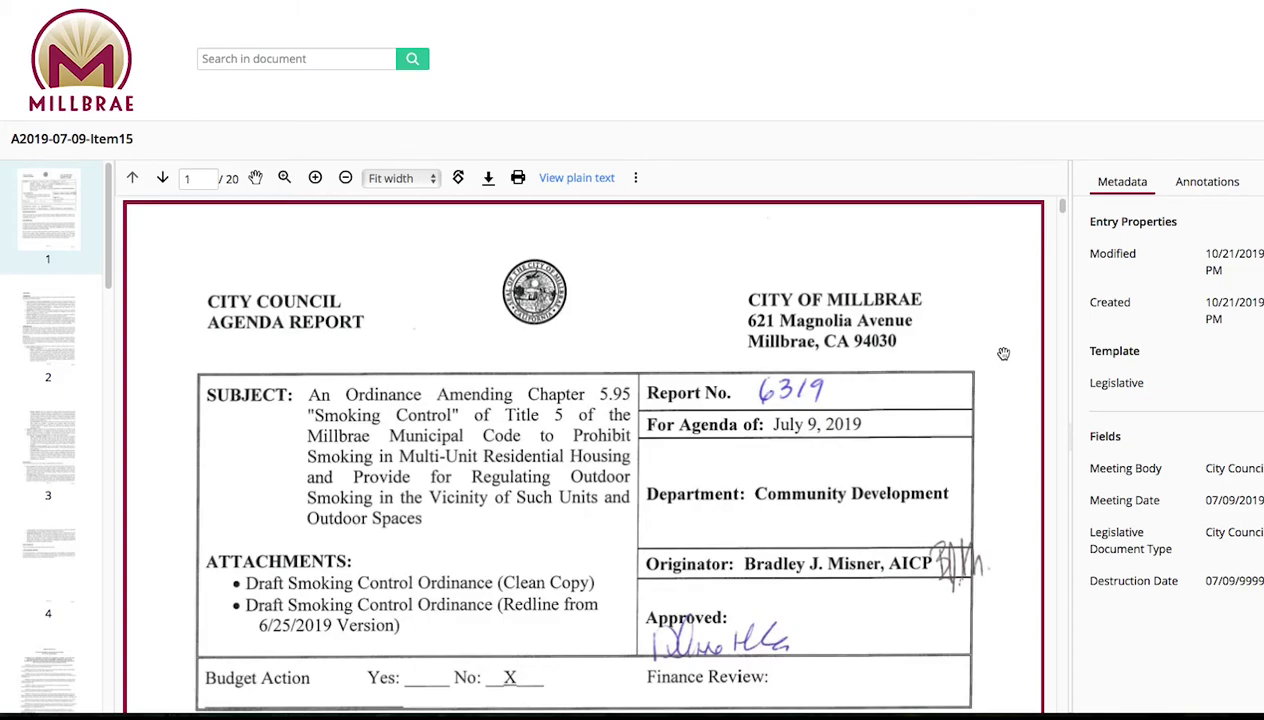
{"action": "scroll", "coordinate": [1008, 353], "scroll_direction": "down", "scroll_amount": 1}
{"action": "scroll", "coordinate": [1008, 353], "scroll_direction": "down", "scroll_amount": 10}
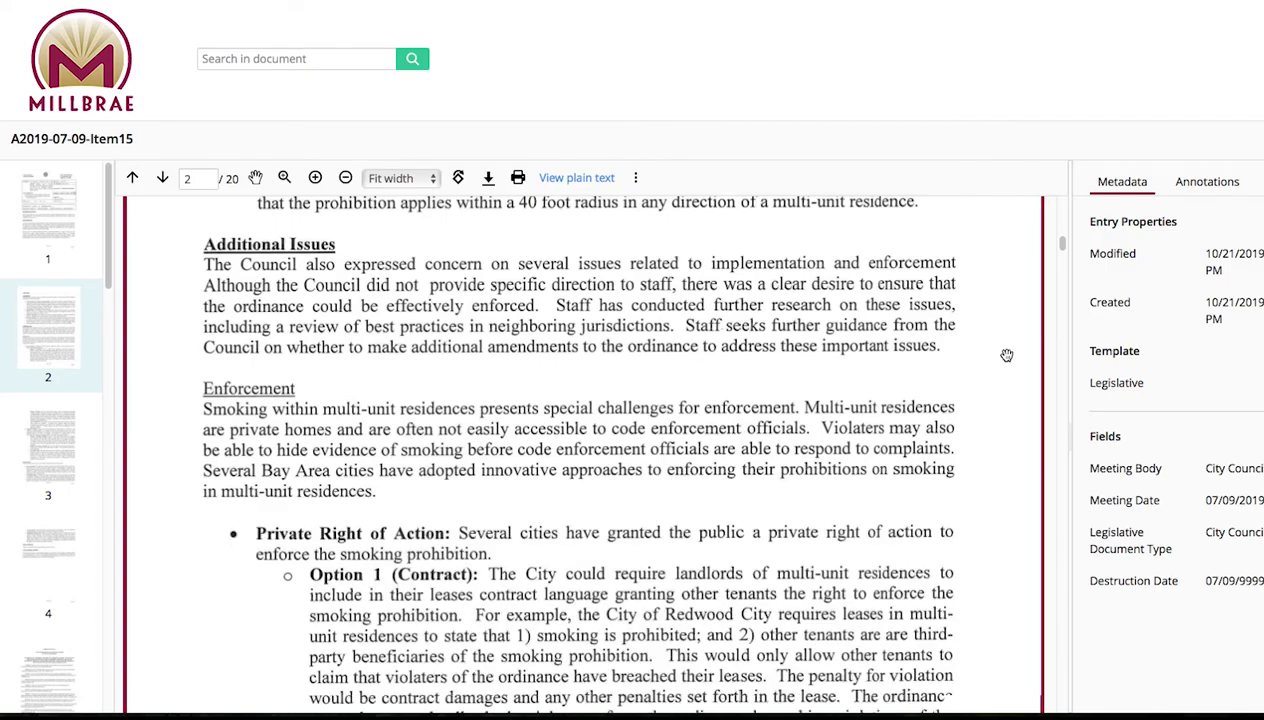
{"action": "left_click", "coordinate": [53, 463]}
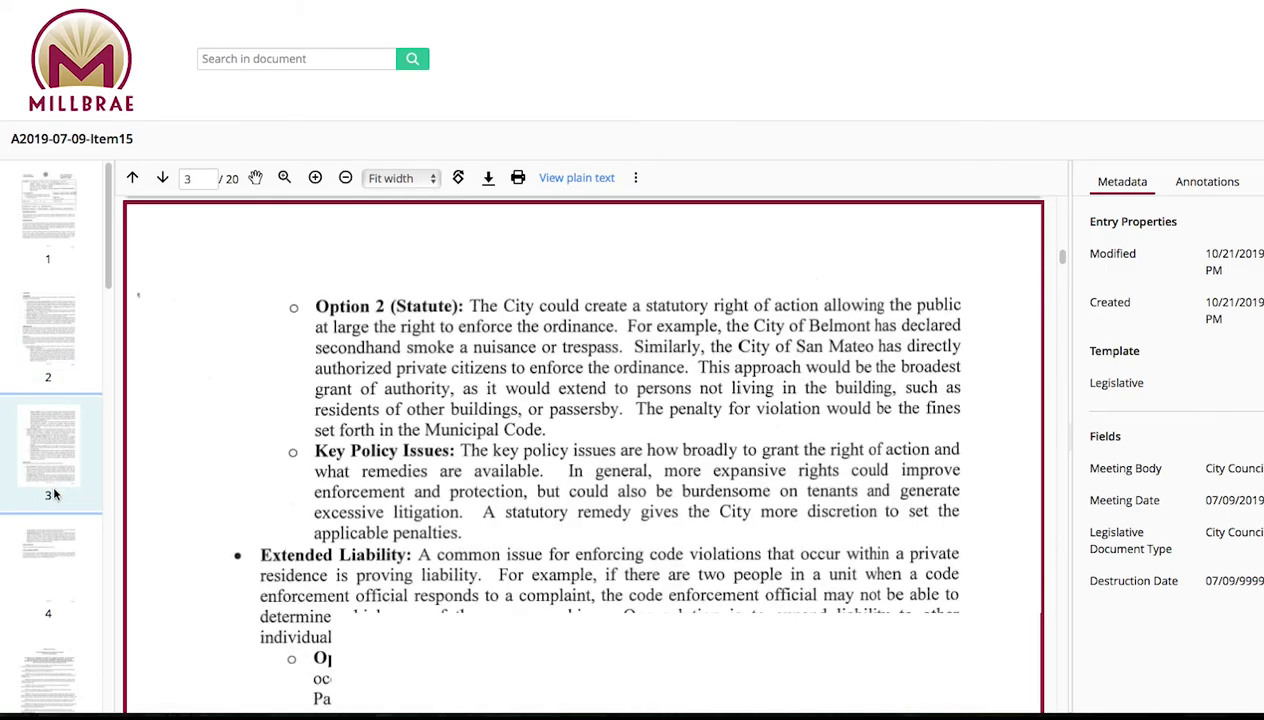
{"action": "left_click", "coordinate": [55, 549]}
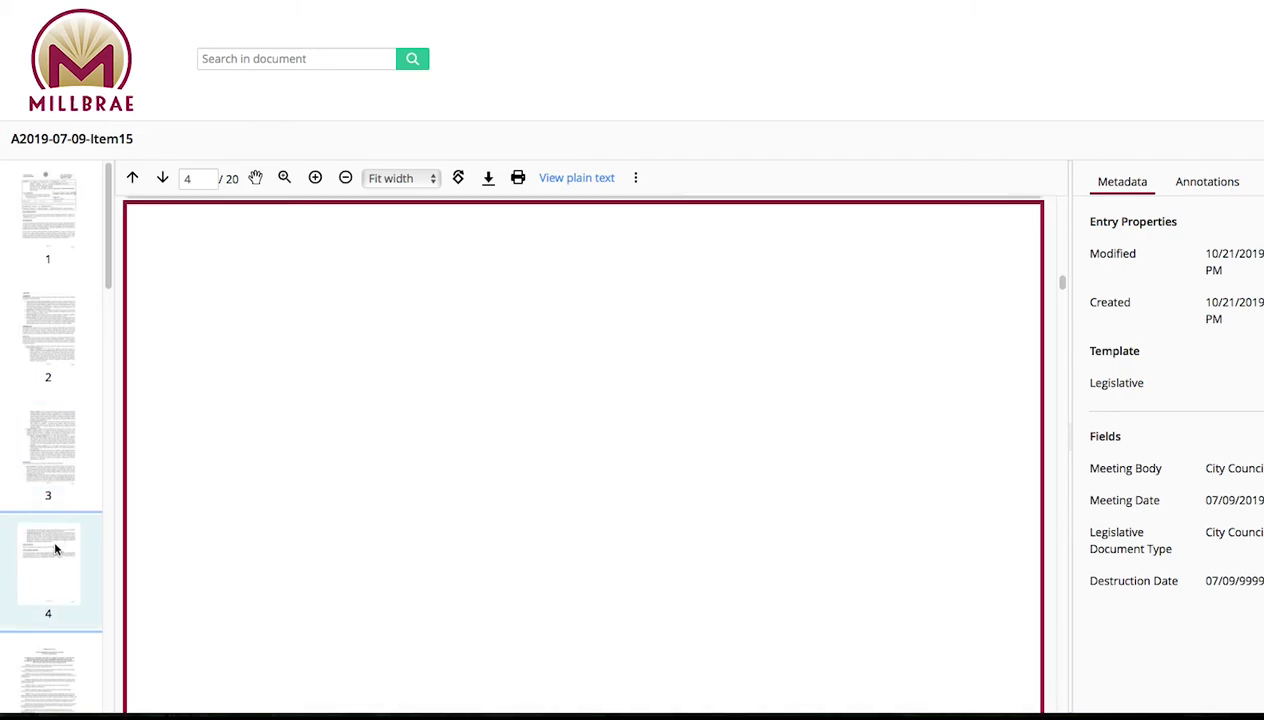
Jump to page 15 of the report, then return to page 1
{"action": "left_click", "coordinate": [190, 181]}
{"action": "type", "text": "15"}
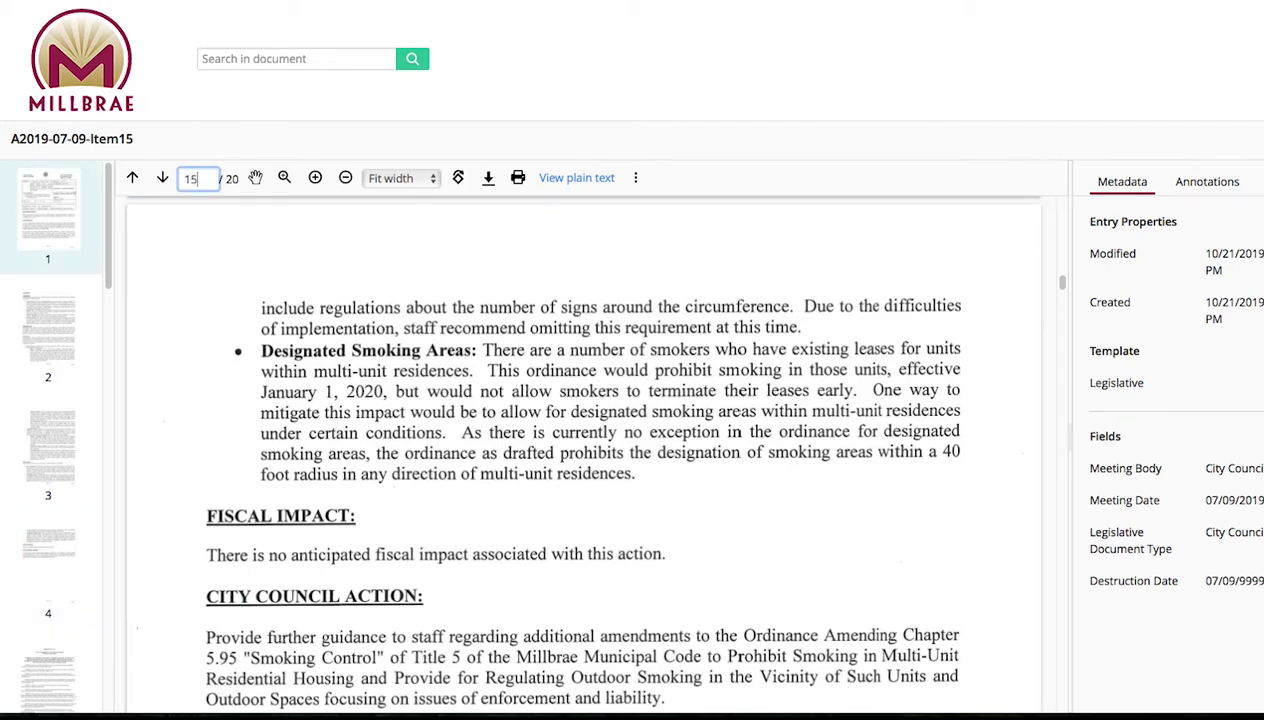
{"action": "key", "text": "Return"}
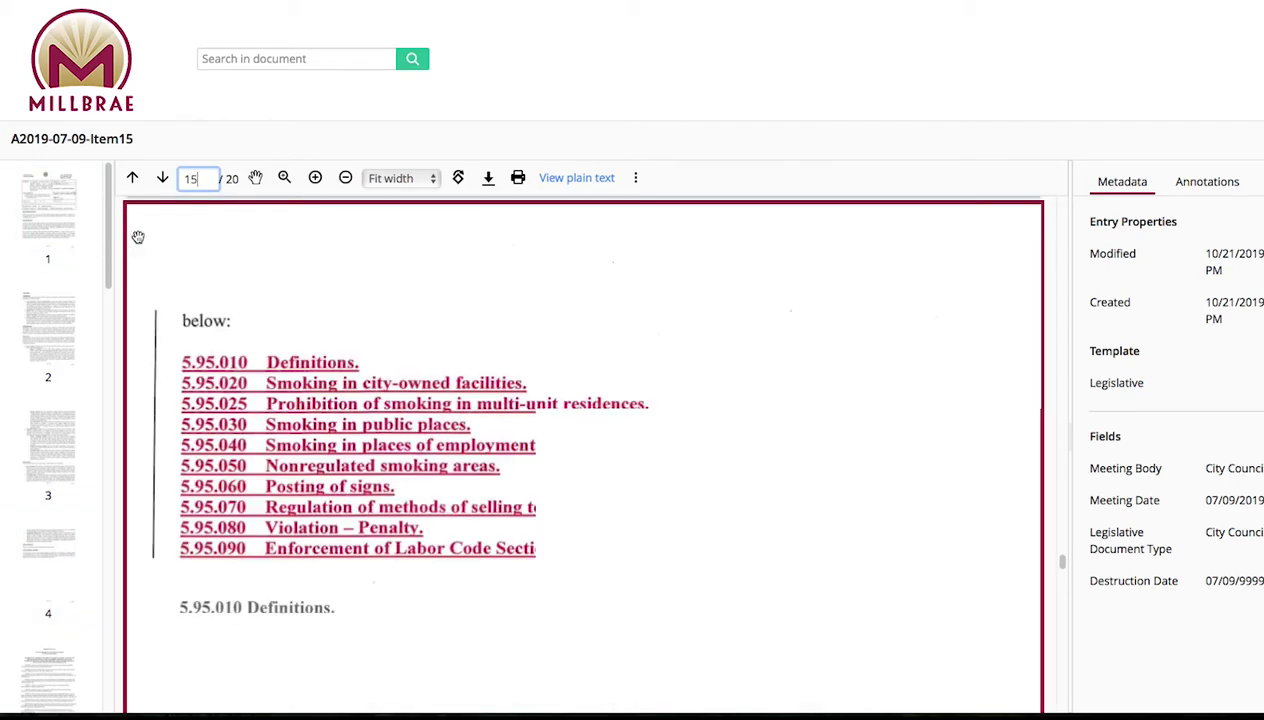
{"action": "scroll", "coordinate": [436, 374], "scroll_direction": "down", "scroll_amount": 1}
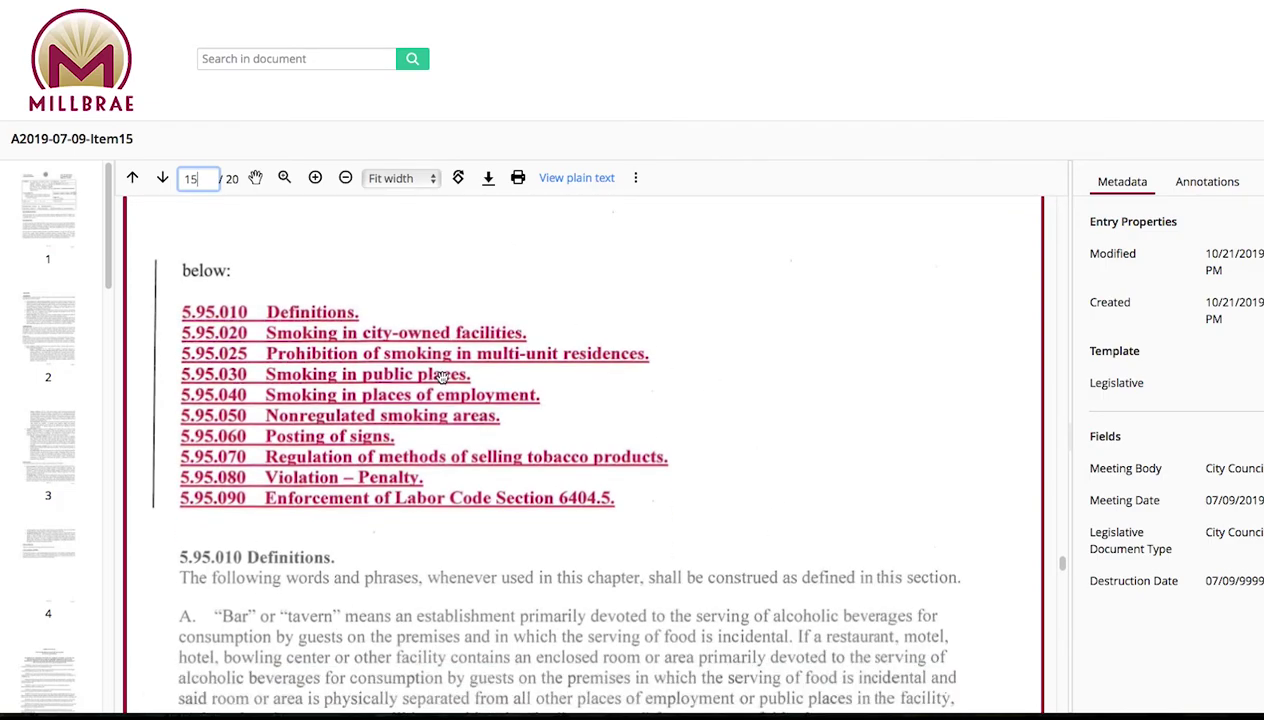
{"action": "left_click", "coordinate": [31, 233]}
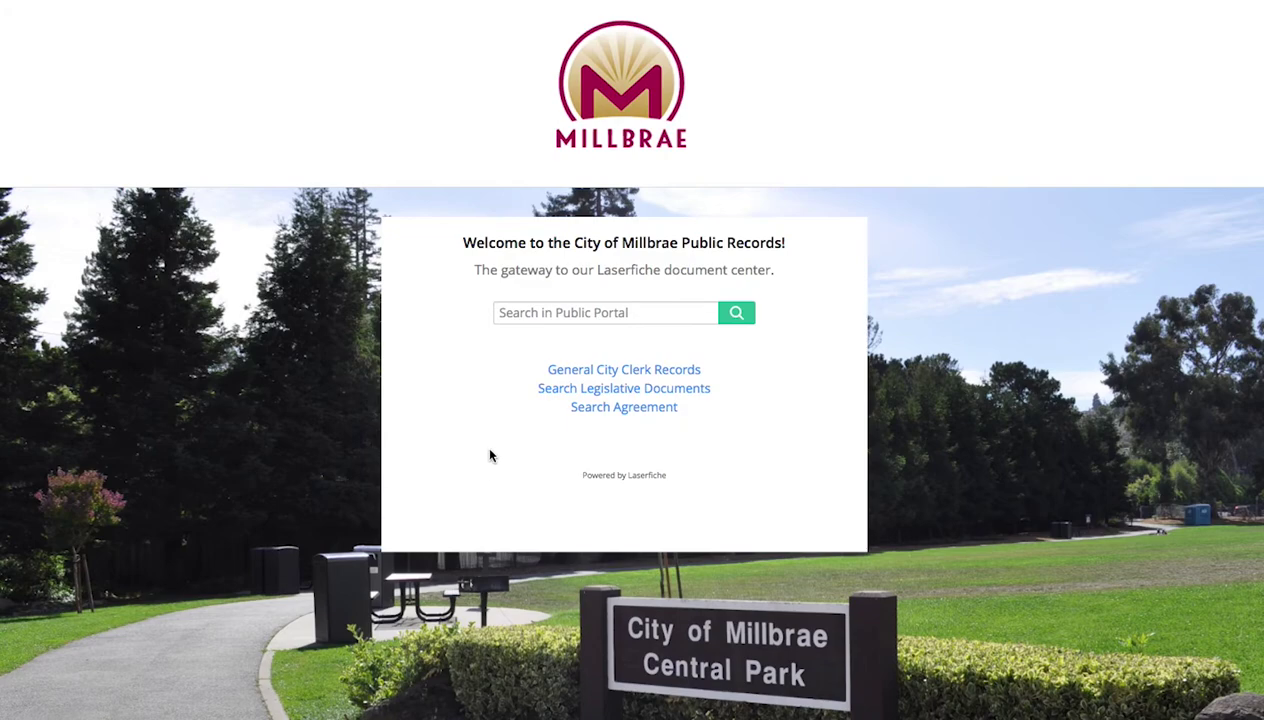
Open Search Agreement and enter 'City and County of San Francisco' as the vendor name
{"action": "left_click", "coordinate": [650, 410]}
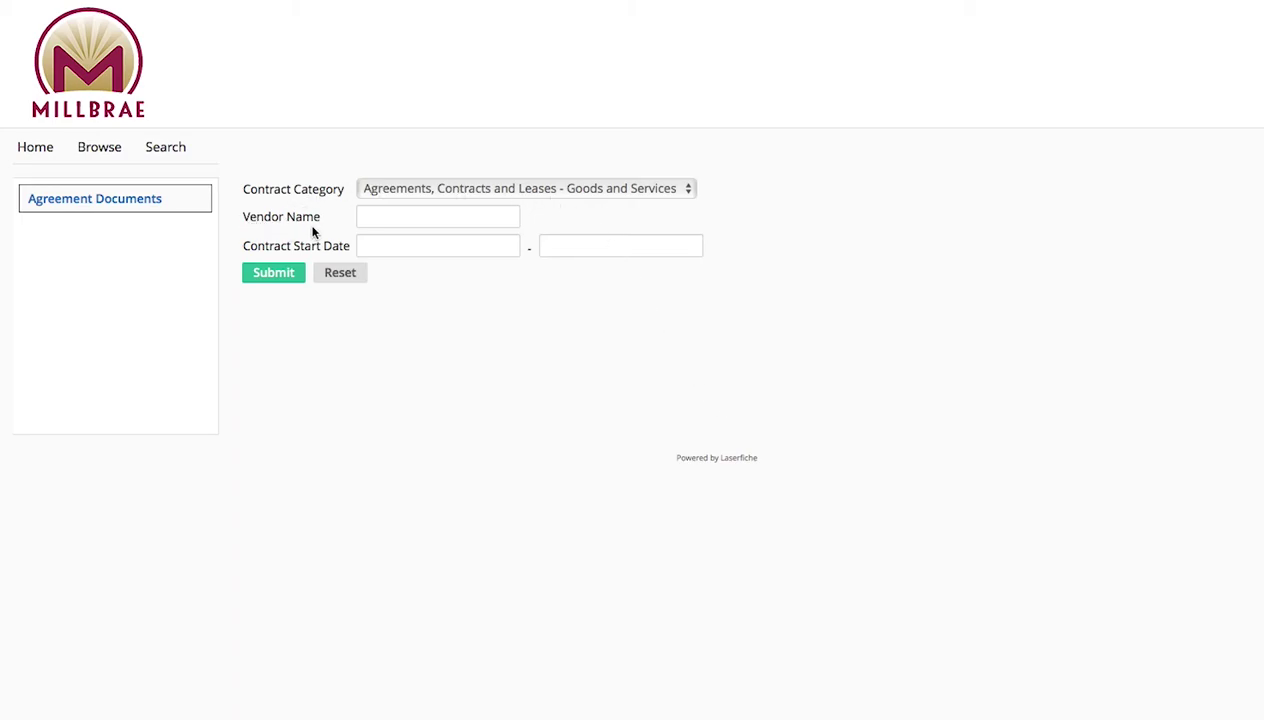
{"action": "left_click", "coordinate": [383, 219]}
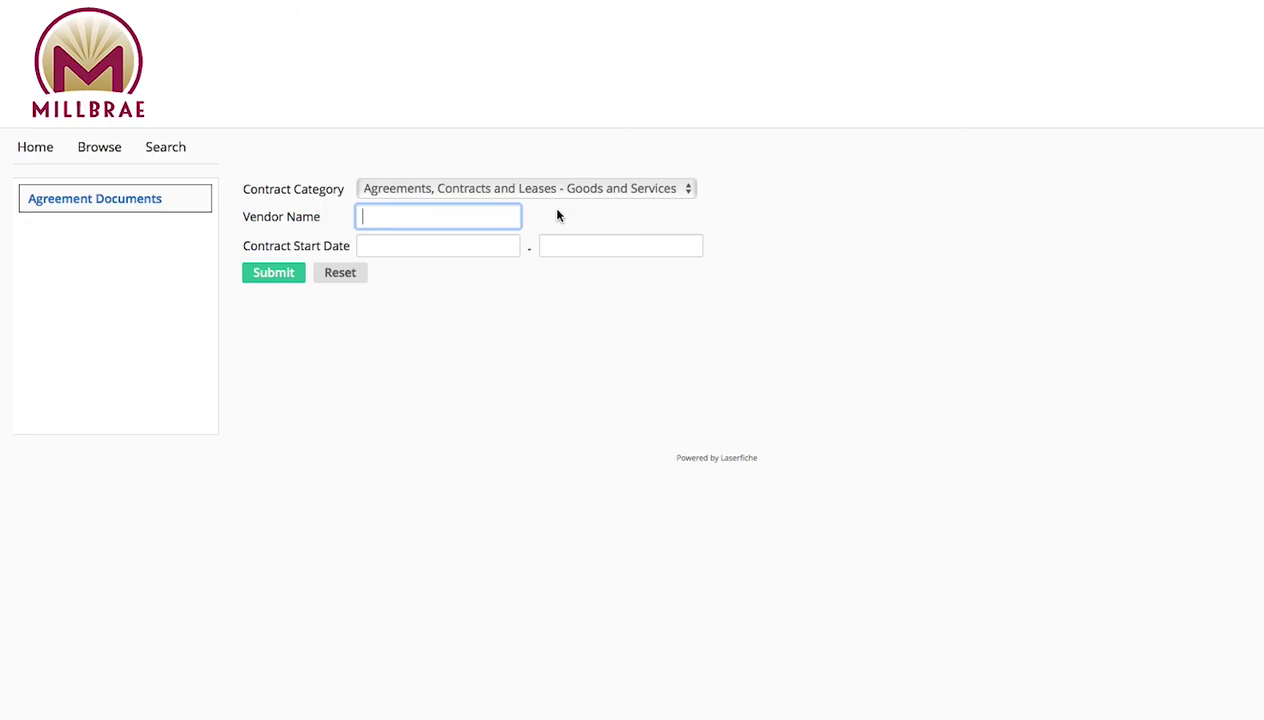
{"action": "type", "text": "City and County of "}
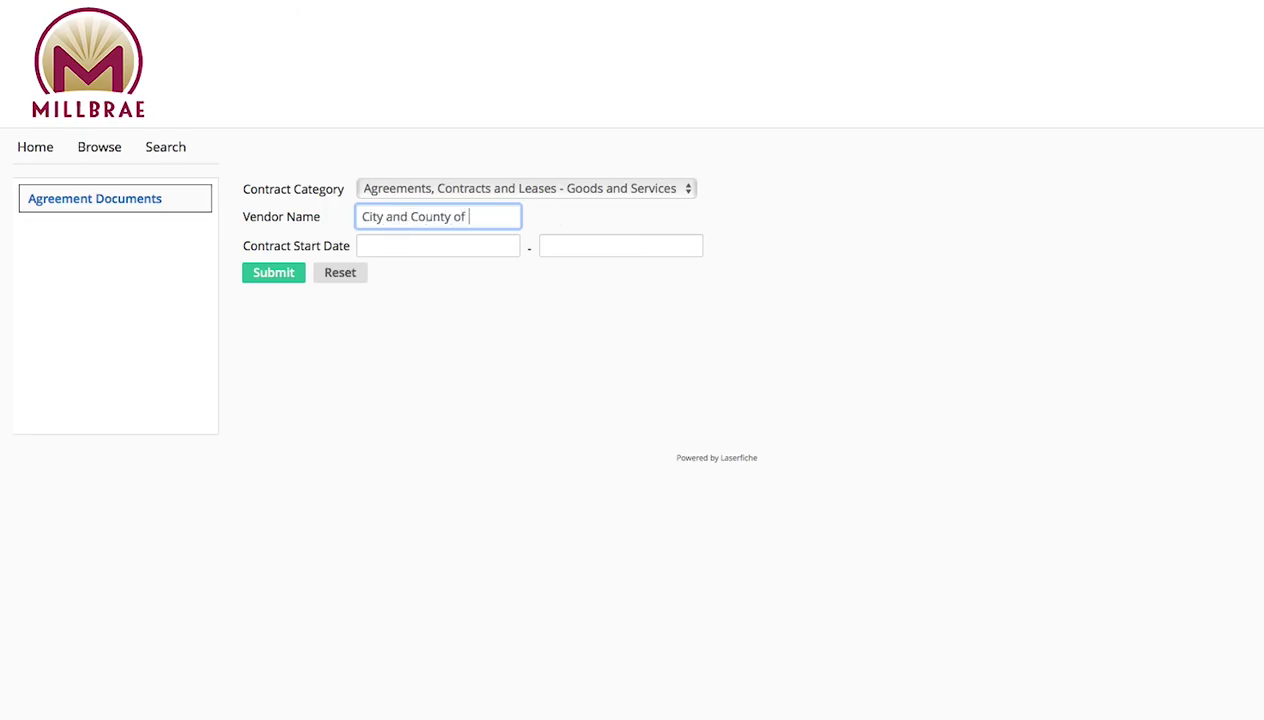
{"action": "type", "text": "San Francisco"}
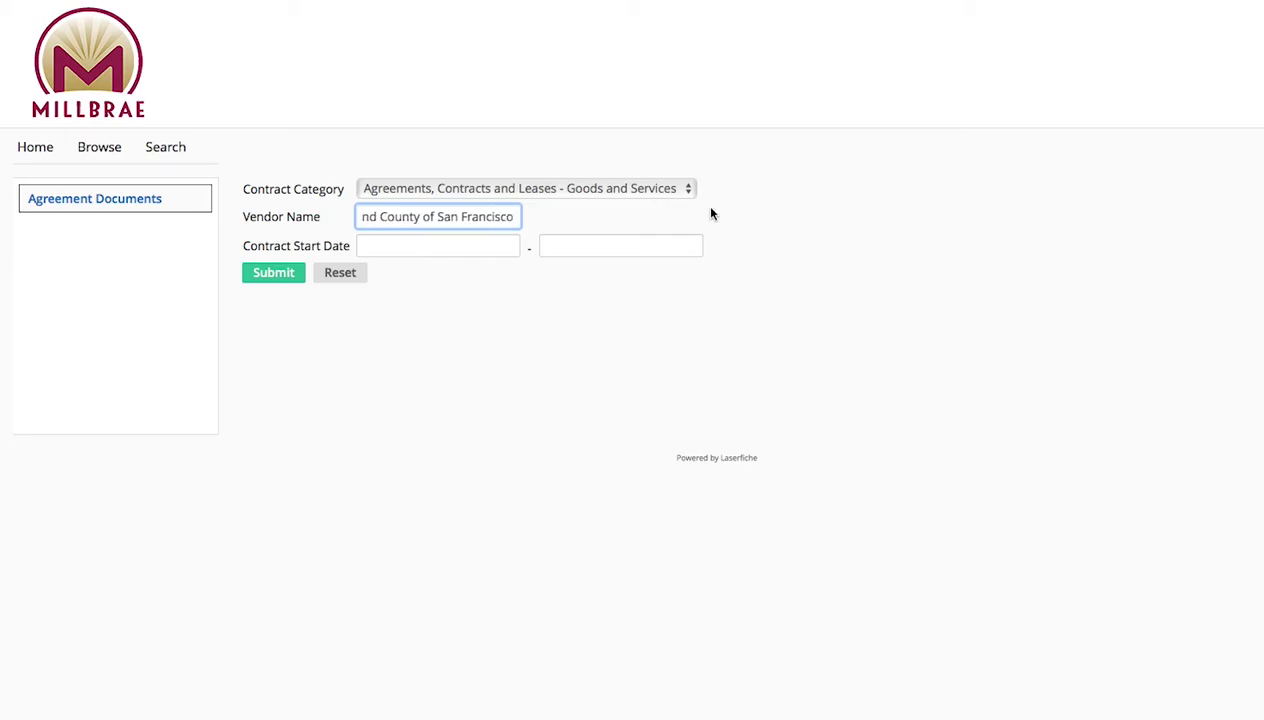
Submit the search, open CityandCountyofSanFranciscoWaterSupplyAgreement2019-07-19, and scroll to its table of contents
{"action": "left_click", "coordinate": [266, 285]}
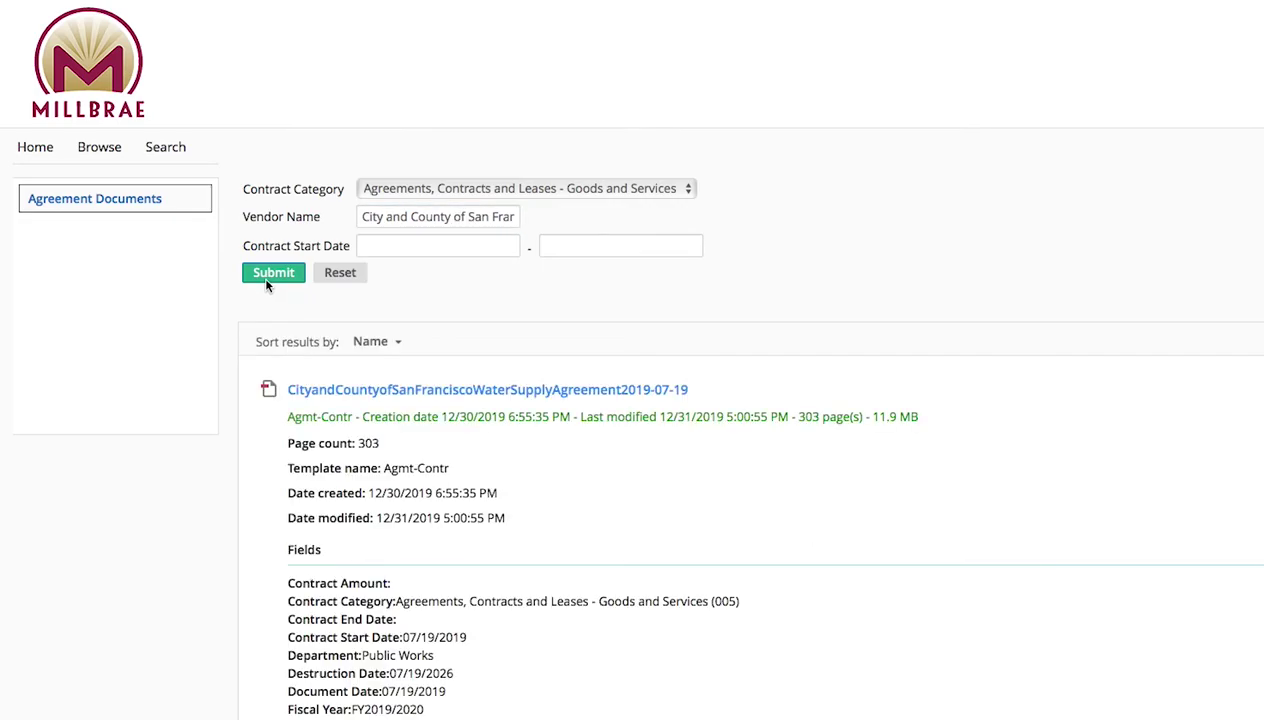
{"action": "left_click", "coordinate": [300, 389]}
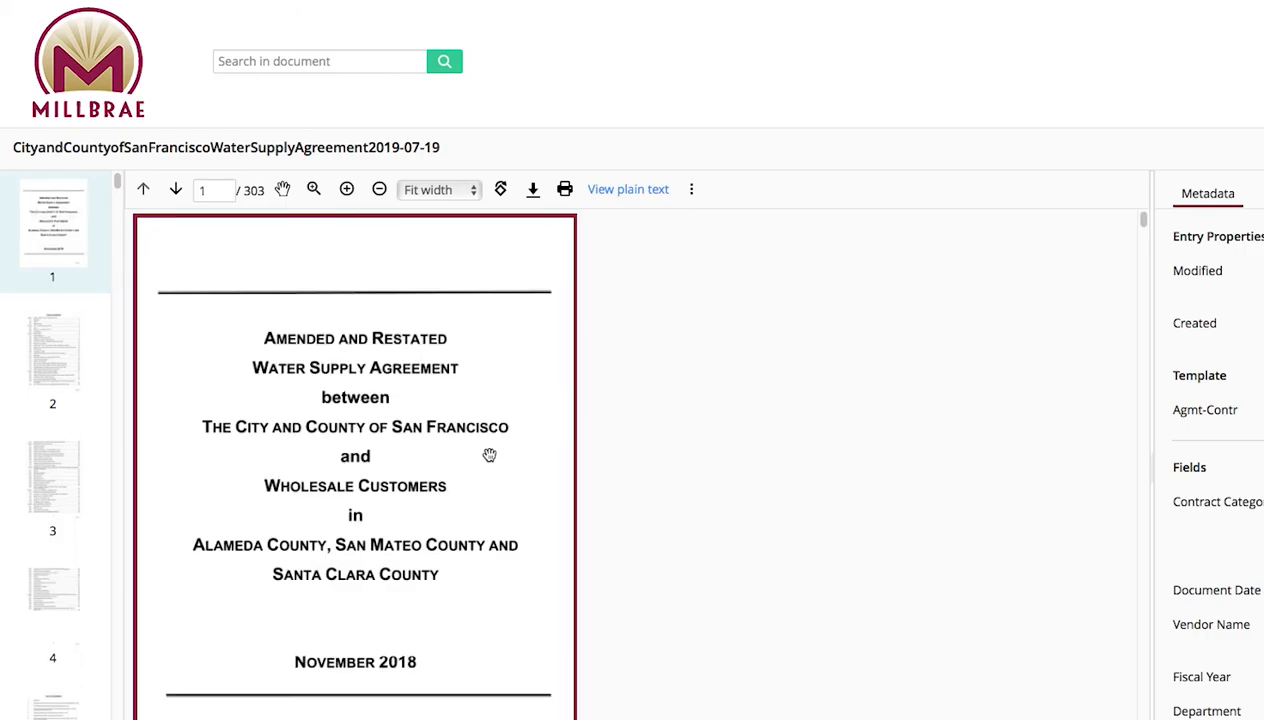
{"action": "left_click_drag", "start_coordinate": [505, 497], "coordinate": [516, 327]}
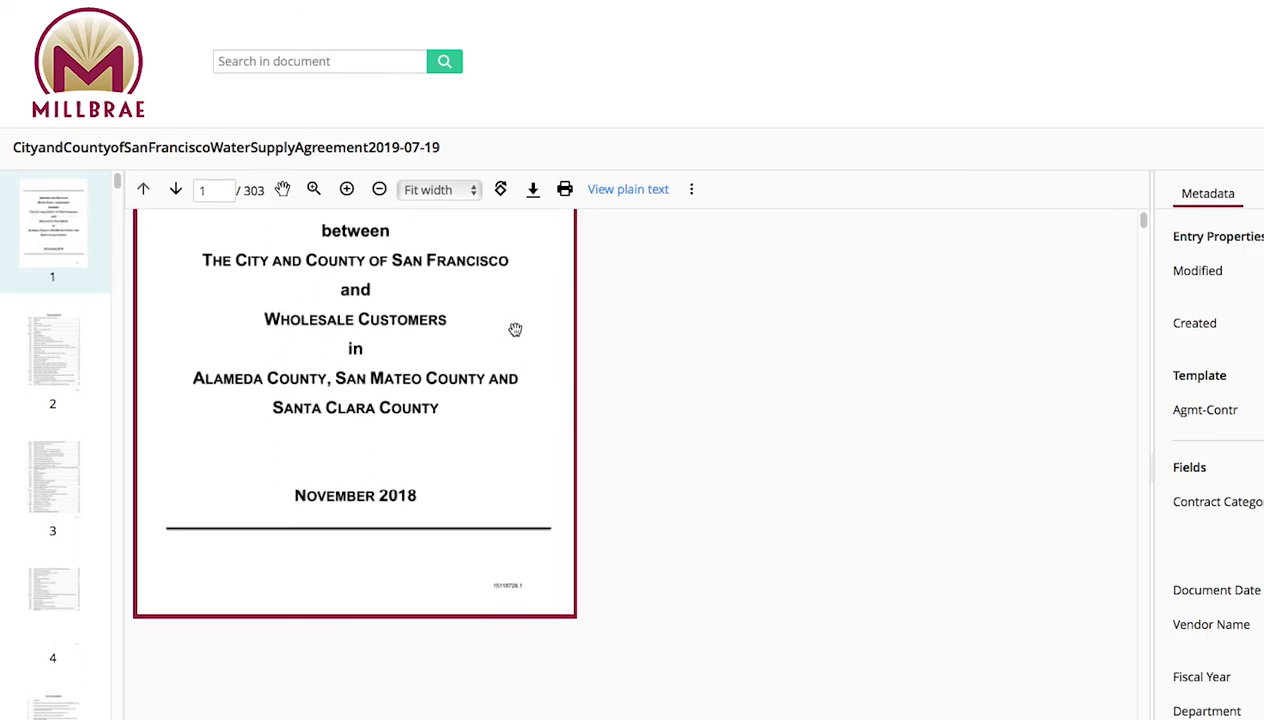
{"action": "left_click_drag", "start_coordinate": [510, 493], "coordinate": [516, 262]}
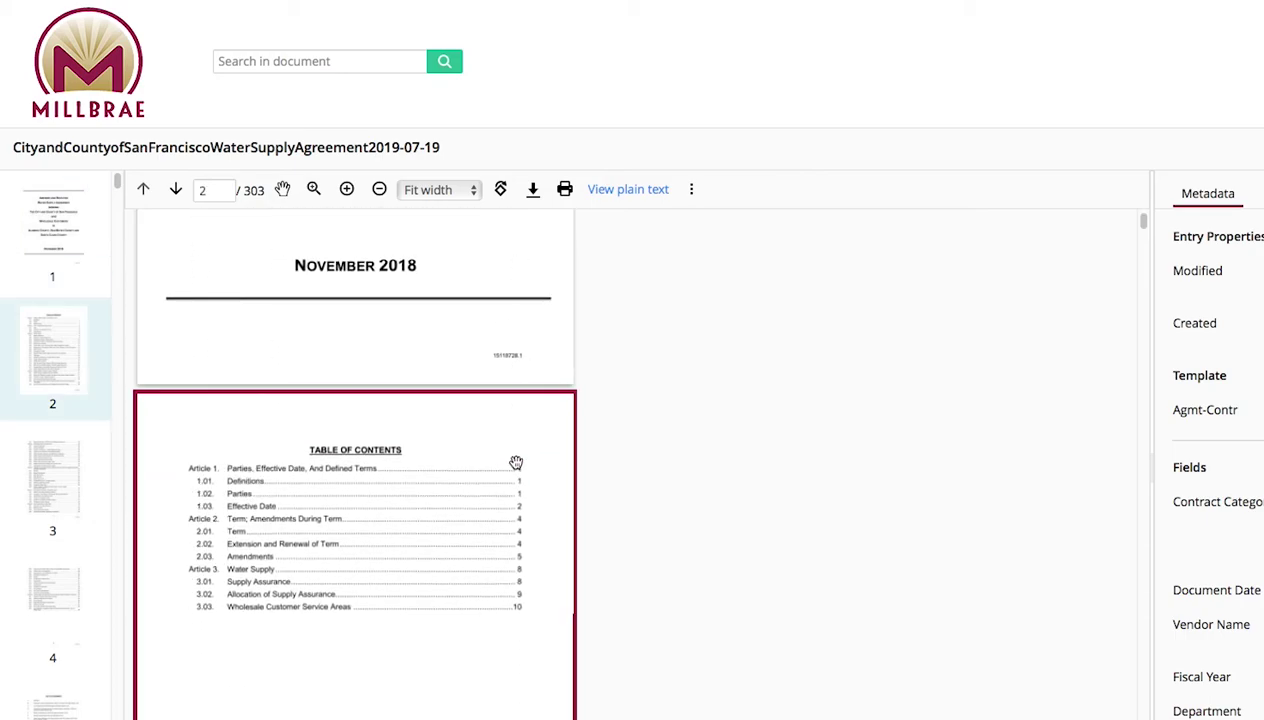
{"action": "left_click_drag", "start_coordinate": [516, 508], "coordinate": [519, 271]}
{"action": "left_click_drag", "start_coordinate": [519, 508], "coordinate": [525, 410]}
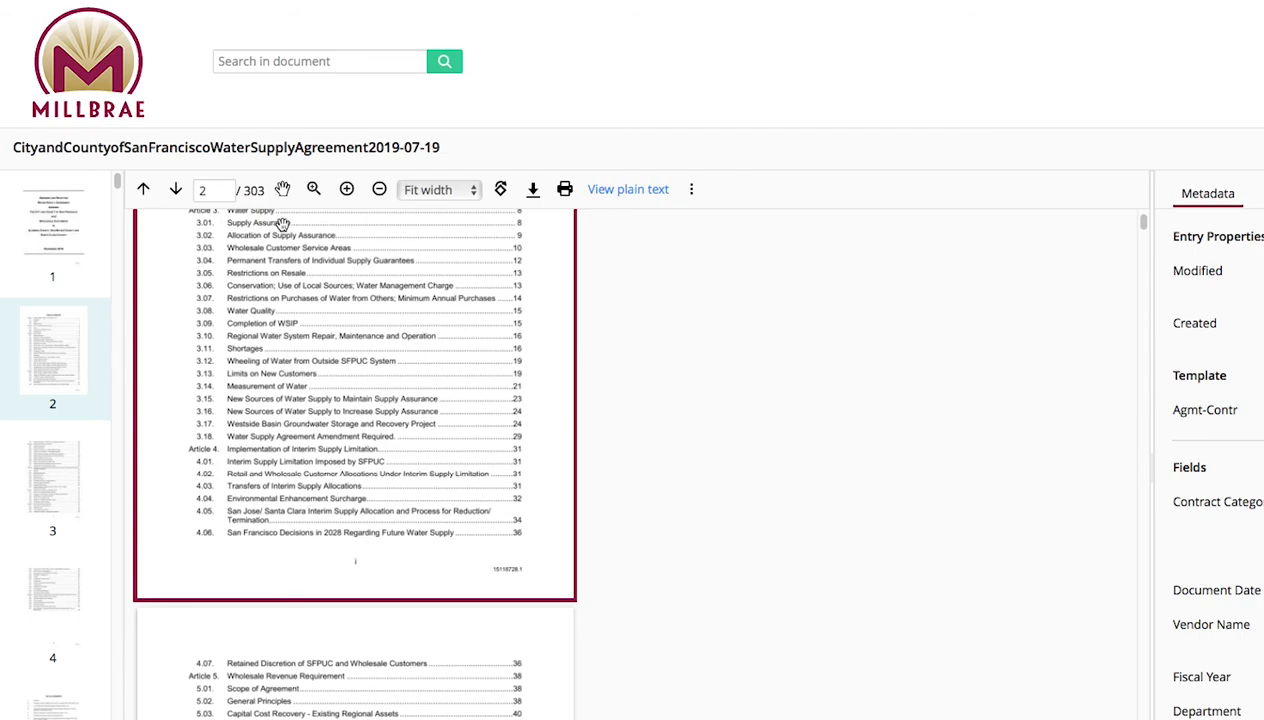